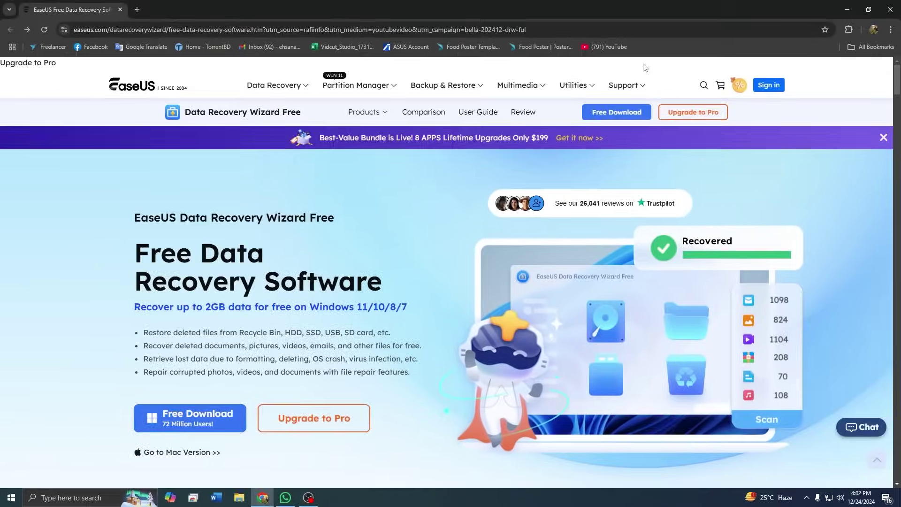
Scroll to the step guide on the EaseUS free recovery page and advance it to Step 2, Scan Your Computer or Device
scroll(99, 326, "down", 15)
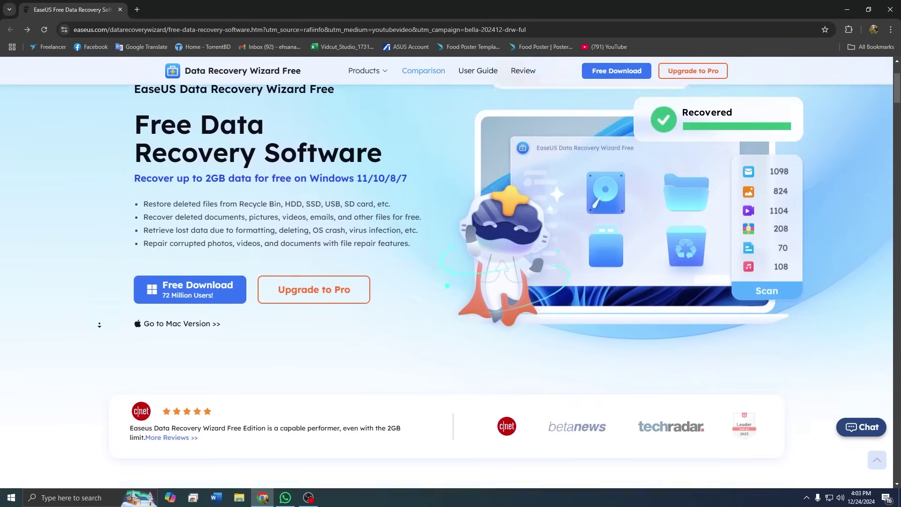
scroll(99, 326, "down", 12)
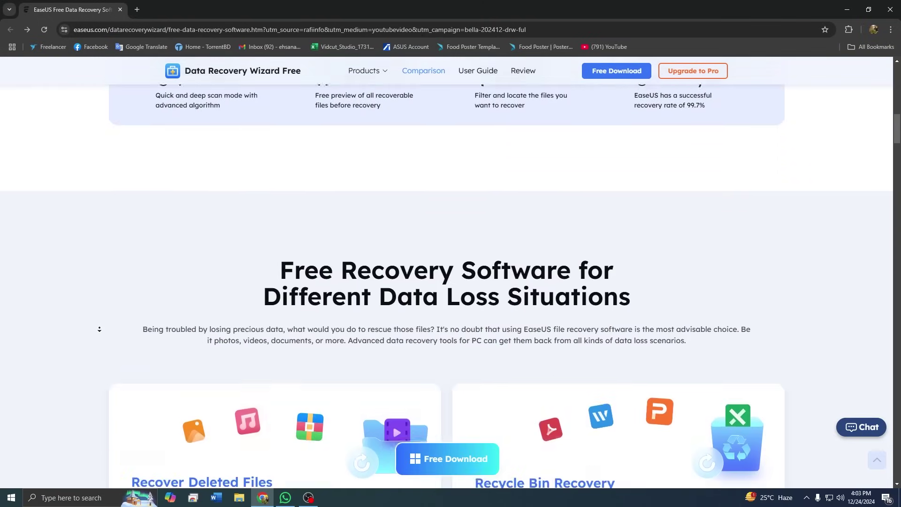
scroll(99, 329, "down", 15)
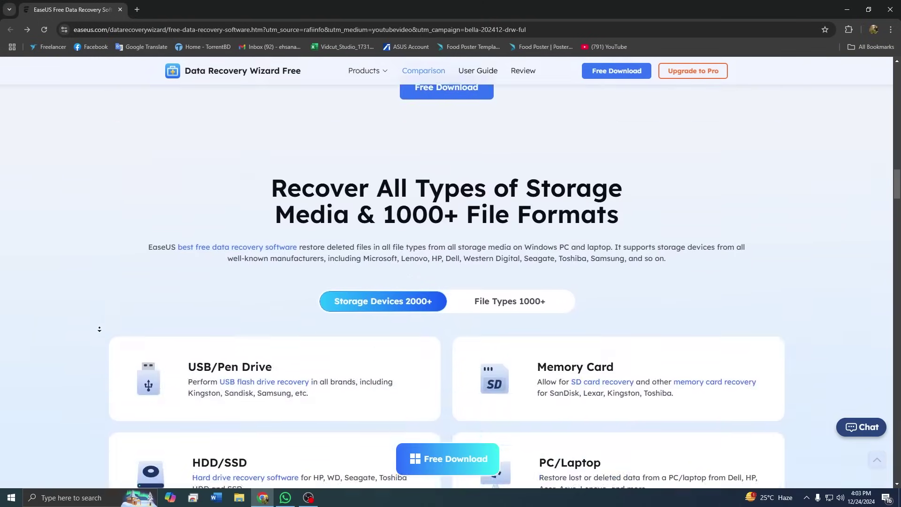
scroll(99, 333, "down", 12)
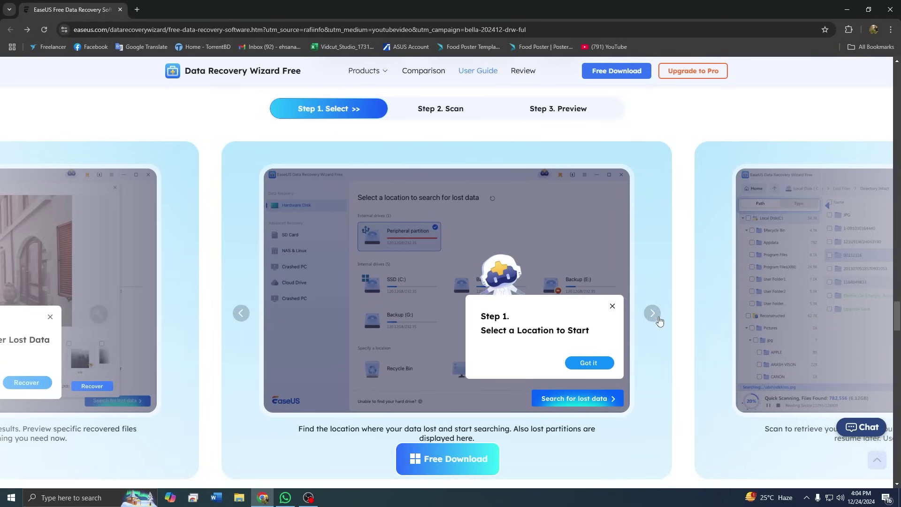
left_click(654, 314)
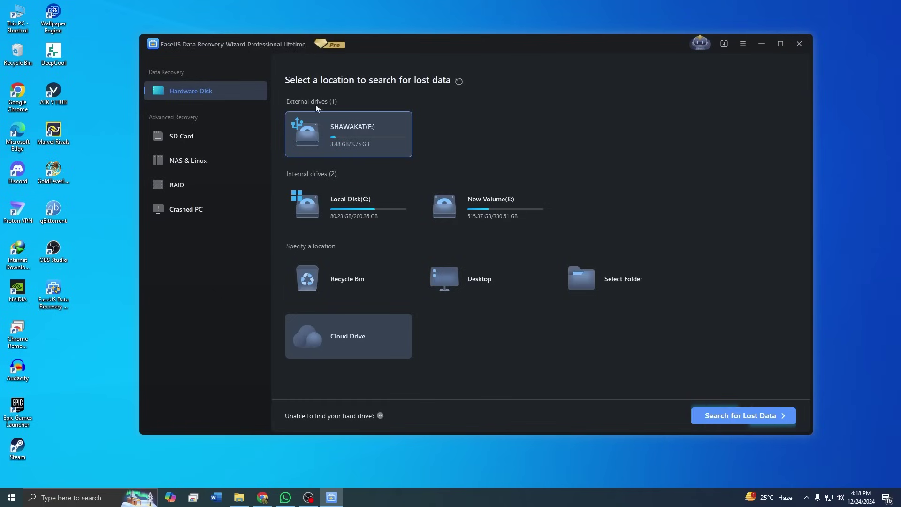
Download the free 2.68 MB EaseUS Data Recovery Wizard installer from the page
mouse_move(699, 46)
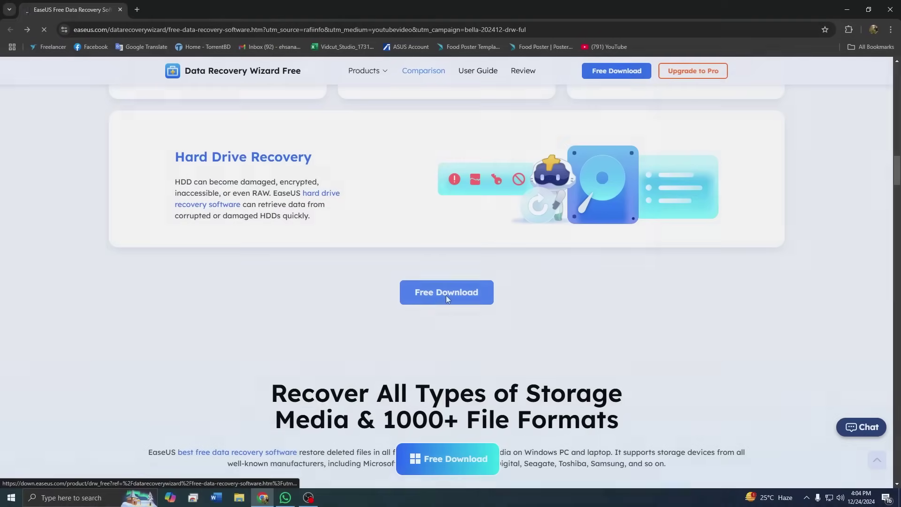
left_click(446, 295)
left_click(460, 291)
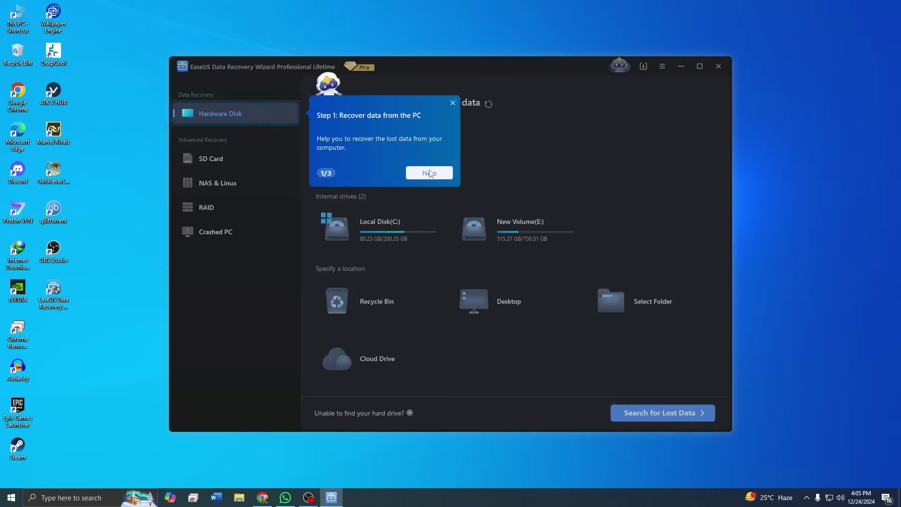
Dismiss the guide tip and browse the SD Card, NAS & Linux and RAID recovery pages
left_click(430, 172)
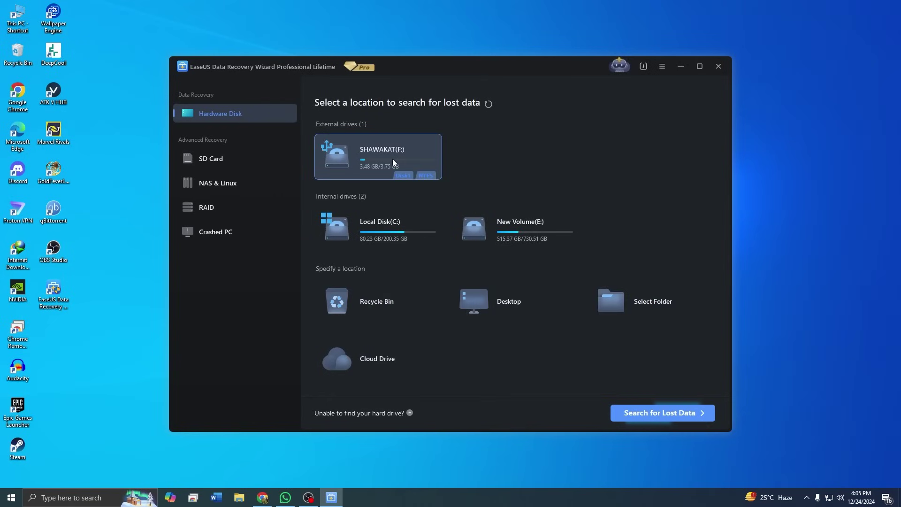
left_click(215, 159)
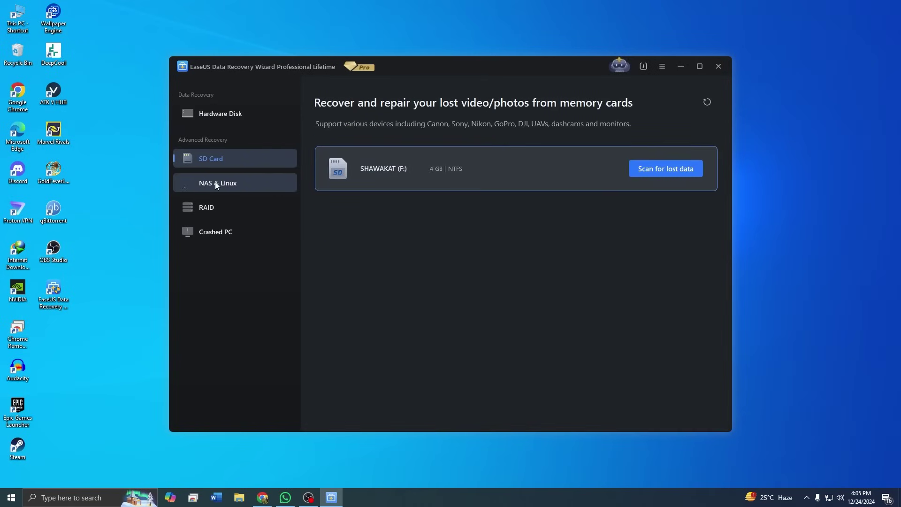
left_click(215, 183)
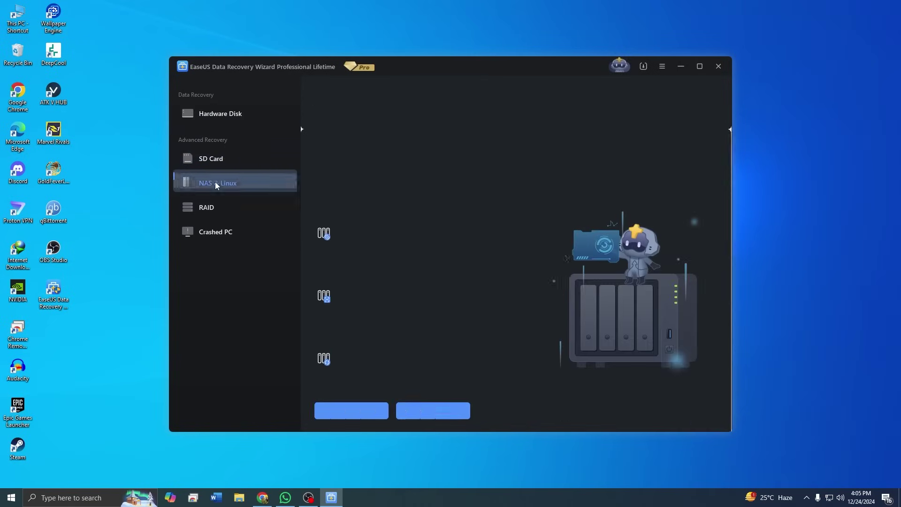
left_click(223, 204)
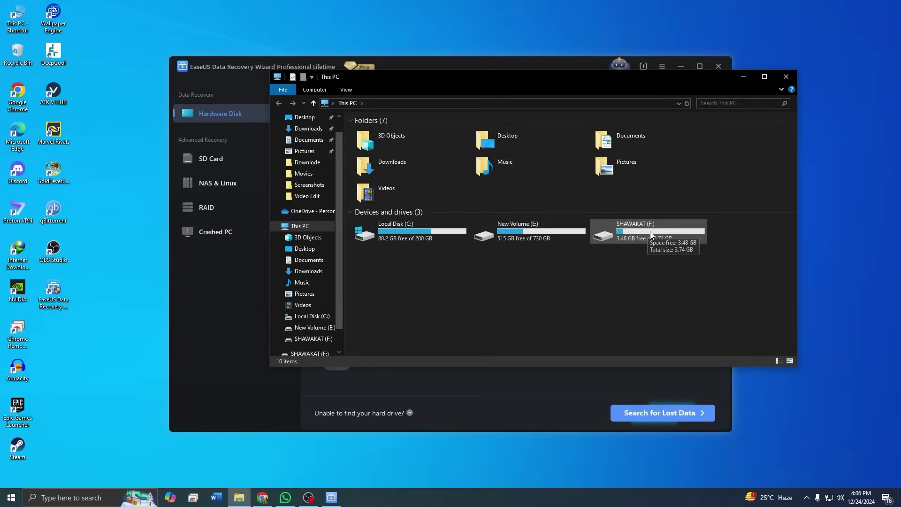
Move the File Explorer window showing drive SHAWAKAT (F:) further to the right
left_click_drag(552, 86, 829, 85)
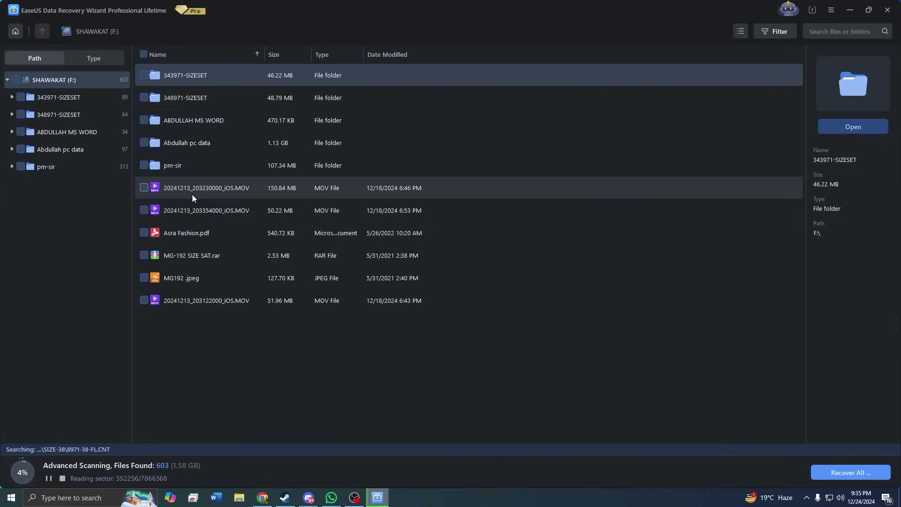
Preview the found MOV videos one by one, ending on 20241213_203354000_iOS.MOV
double_click(193, 190)
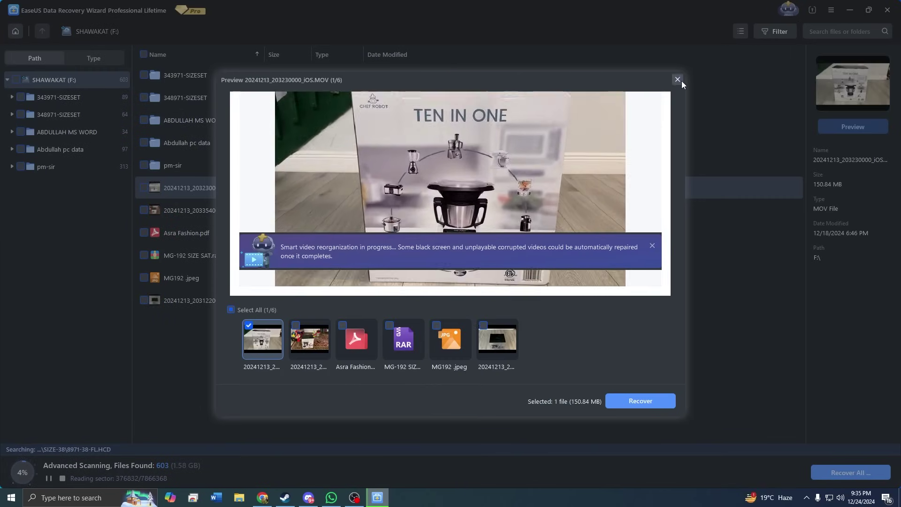
key("Right")
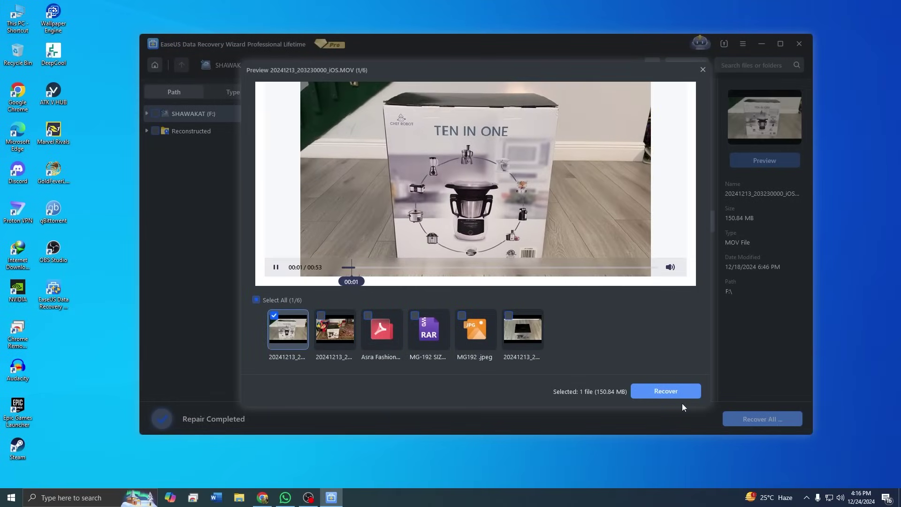
left_click(703, 70)
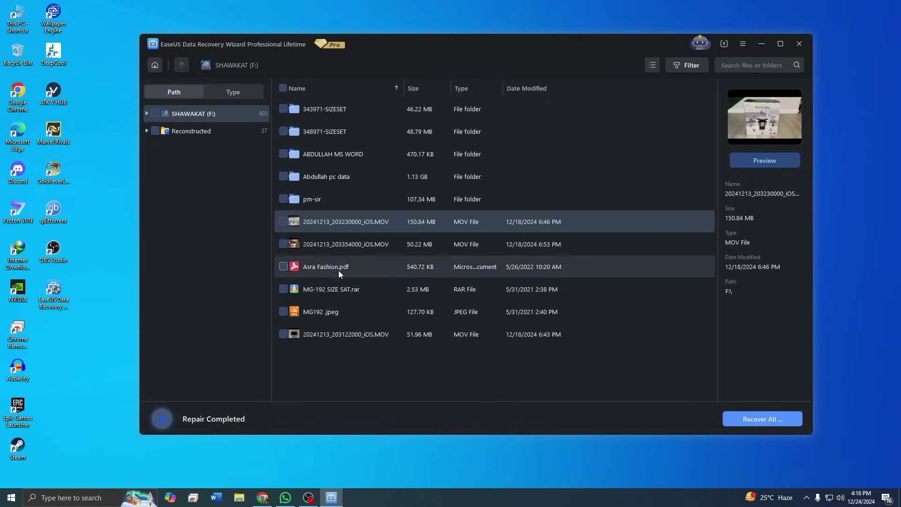
double_click(339, 340)
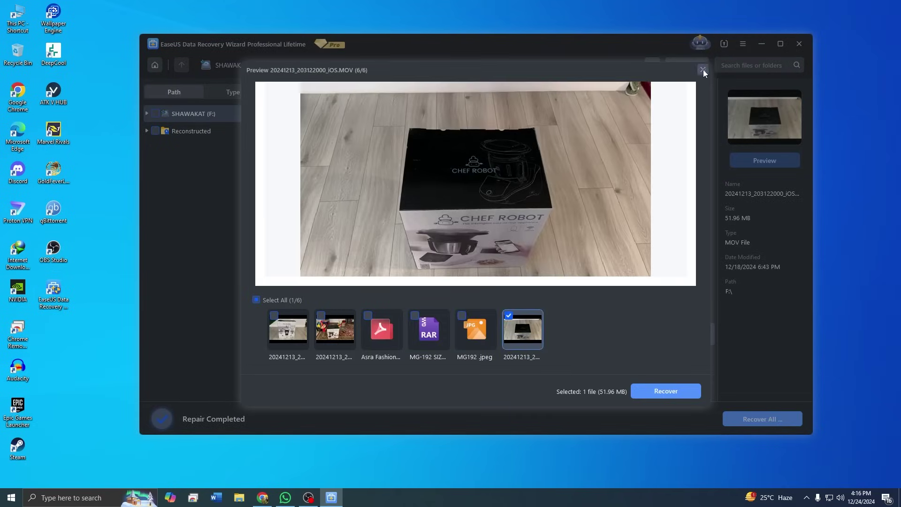
left_click(703, 69)
double_click(314, 244)
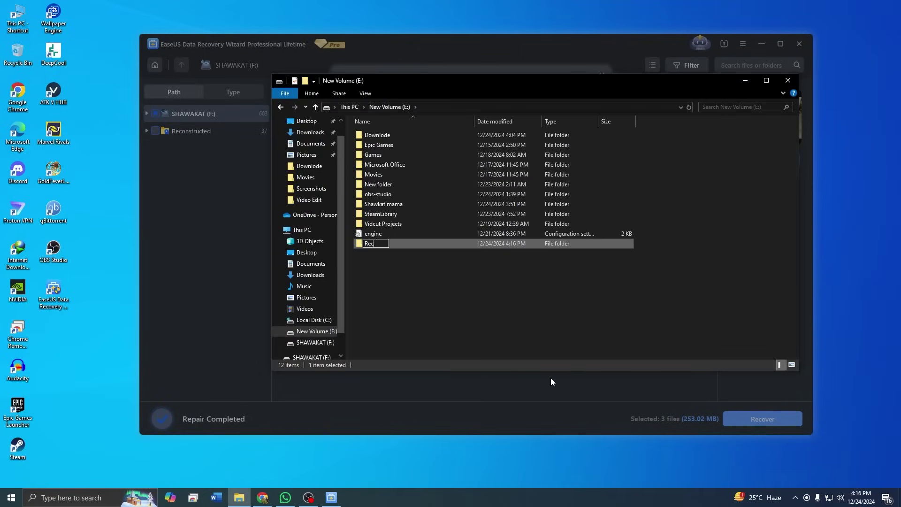
Create a new folder named Video on drive E:
key("Return")
right_click(376, 285)
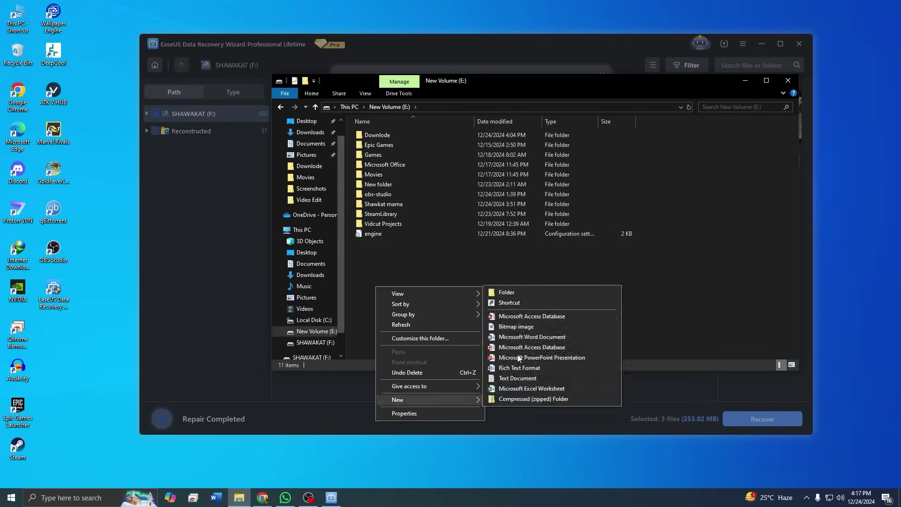
left_click(523, 297)
type("Video")
key("Return")
key("Return")
Recover the three selected MOV files into the E:\Video folder
left_click(788, 80)
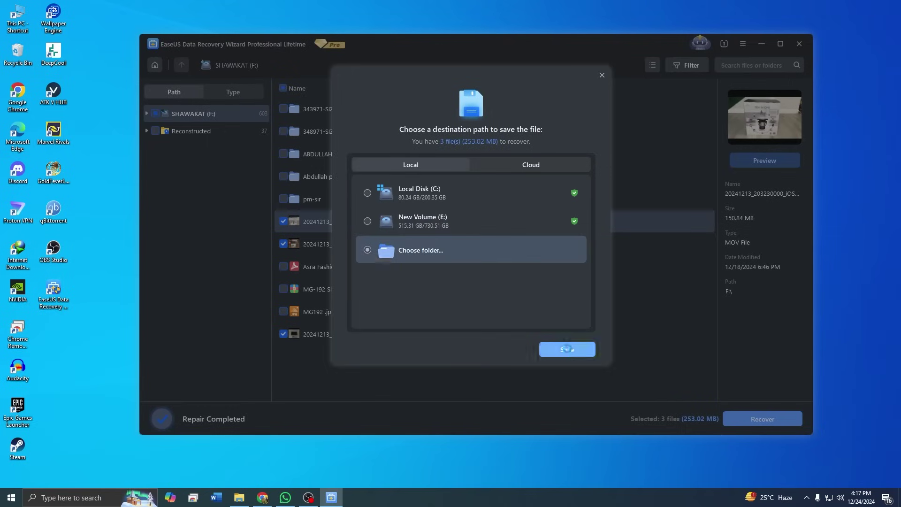
left_click(382, 251)
left_click(445, 228)
key("Return")
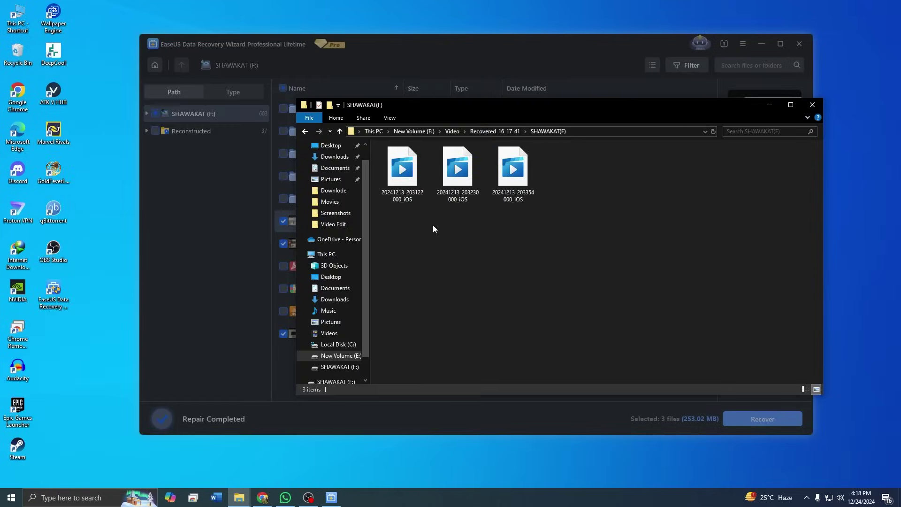
Play each of the three recovered videos in E:\Video\Recovered_16_17_41\SHAWAKAT(F), closing each player afterwards
double_click(397, 184)
left_click(683, 59)
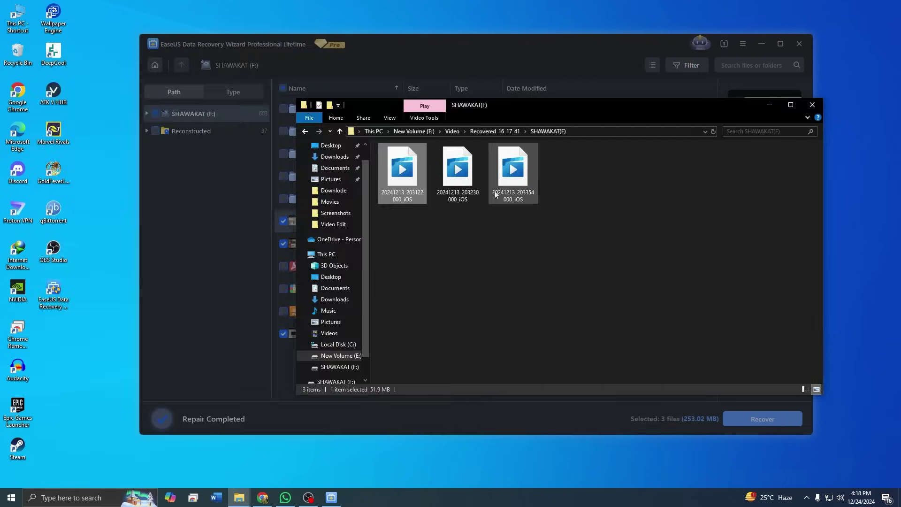
double_click(447, 185)
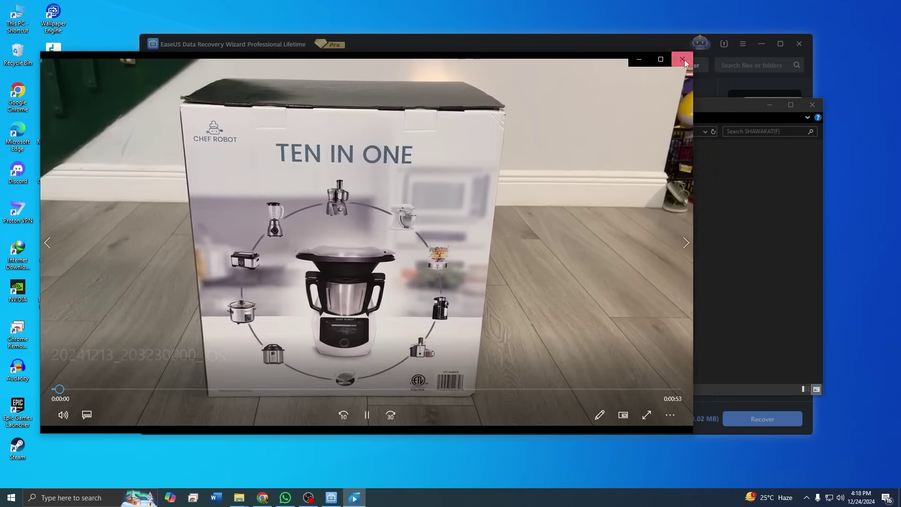
left_click(684, 58)
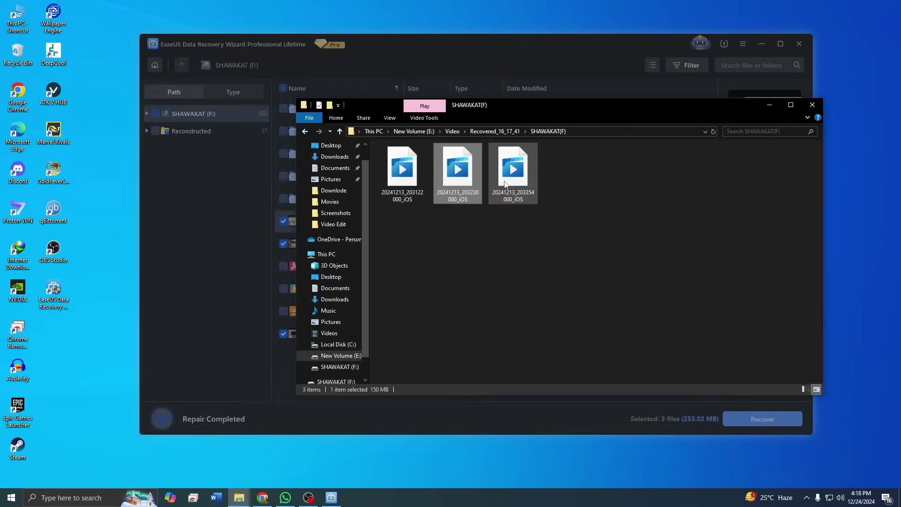
double_click(504, 182)
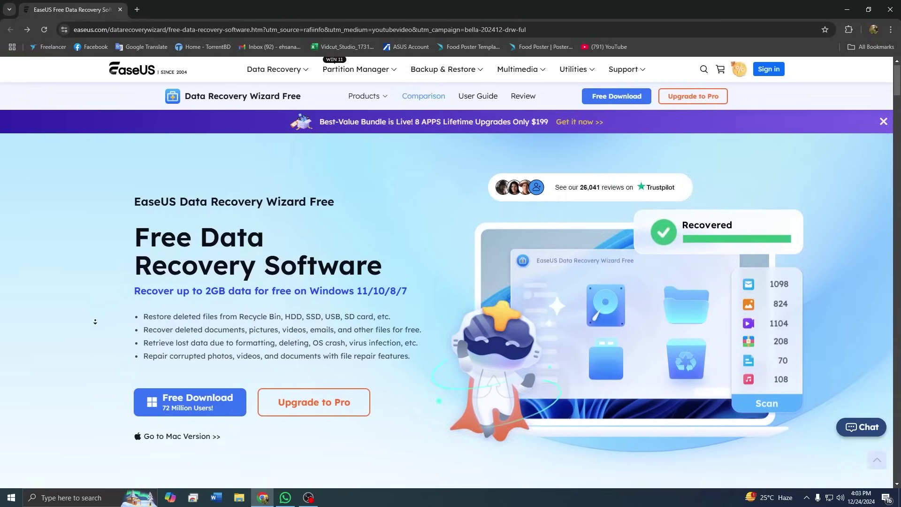
Scroll the folder and replay the three recovered videos in Media Player, closing each one
scroll(100, 325, "down", 4)
scroll(99, 325, "down", 15)
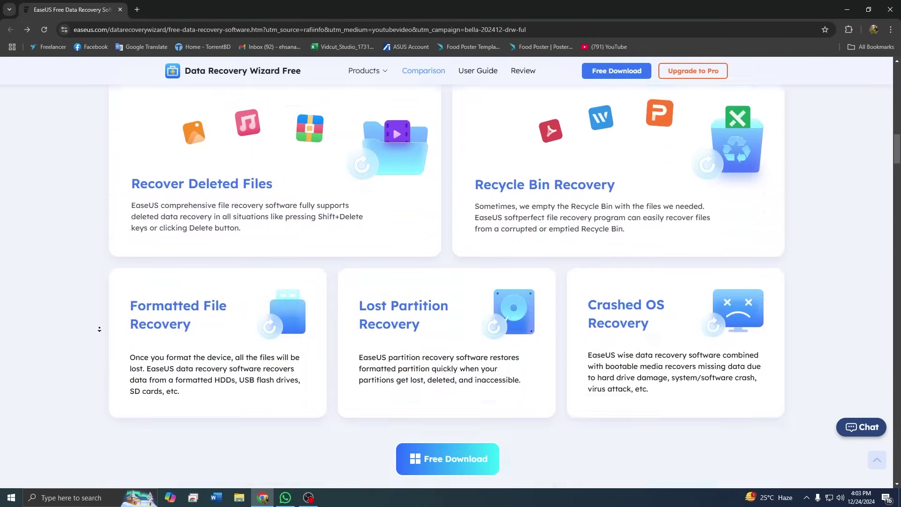
scroll(99, 329, "down", 15)
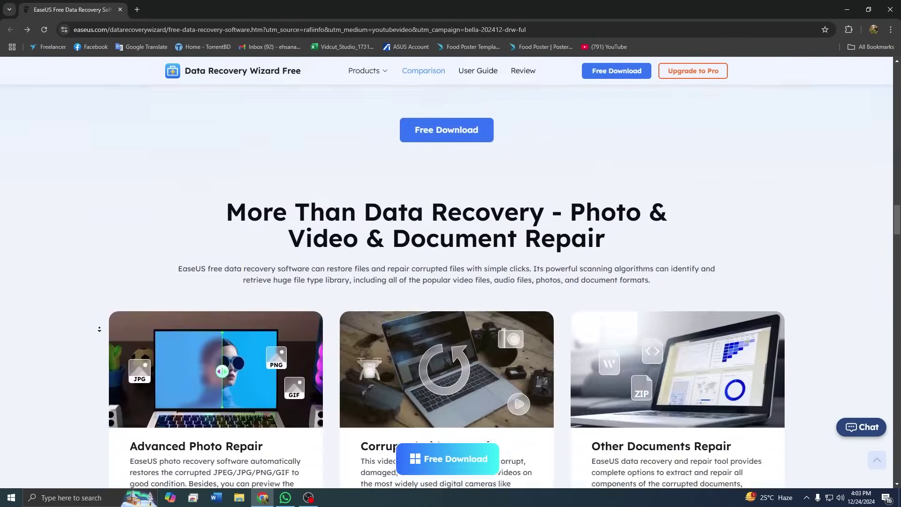
scroll(99, 329, "down", 15)
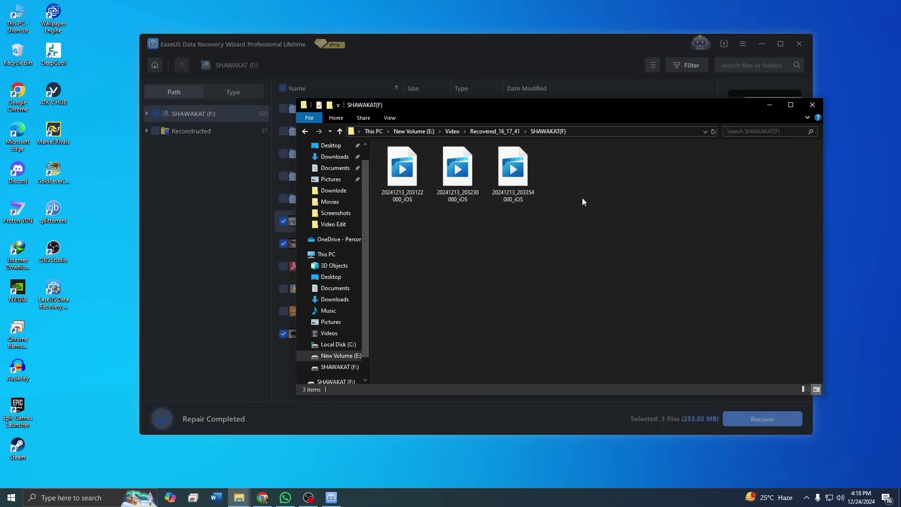
double_click(399, 203)
key("alt+F4")
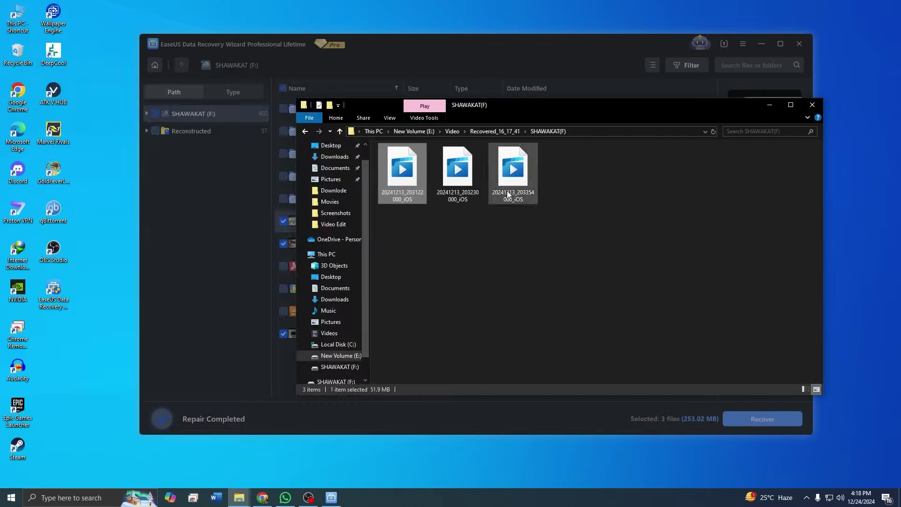
double_click(469, 197)
key("alt+F4")
double_click(513, 169)
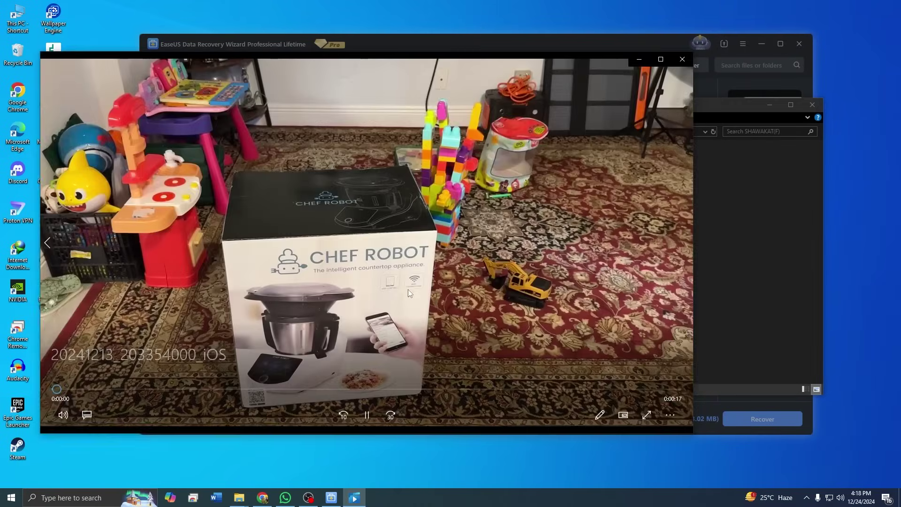
left_click(675, 63)
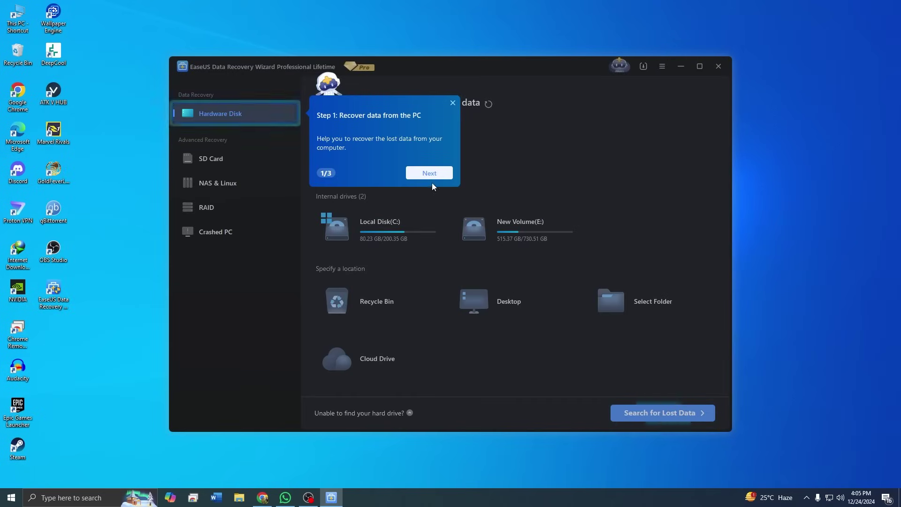
Finish the welcome walkthrough and delete the two selected MOV files from drive F:
left_click(431, 177)
left_click(574, 275)
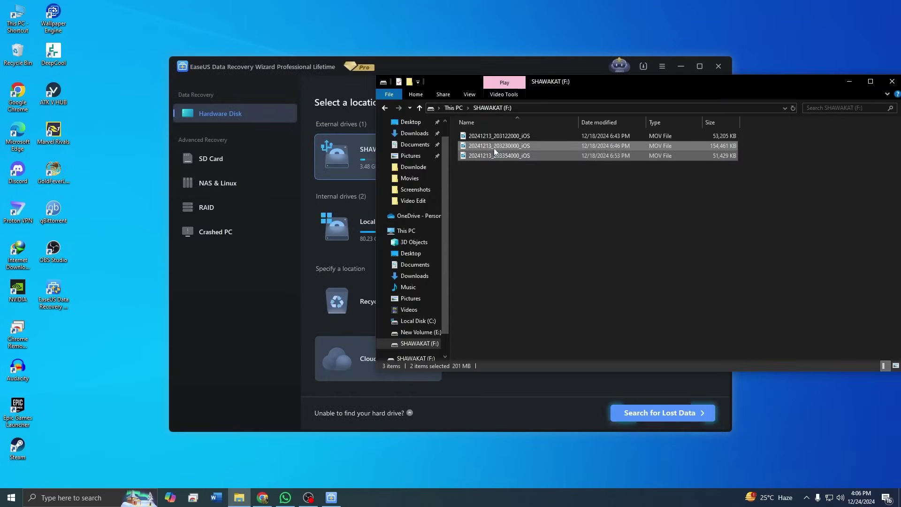
right_click(494, 148)
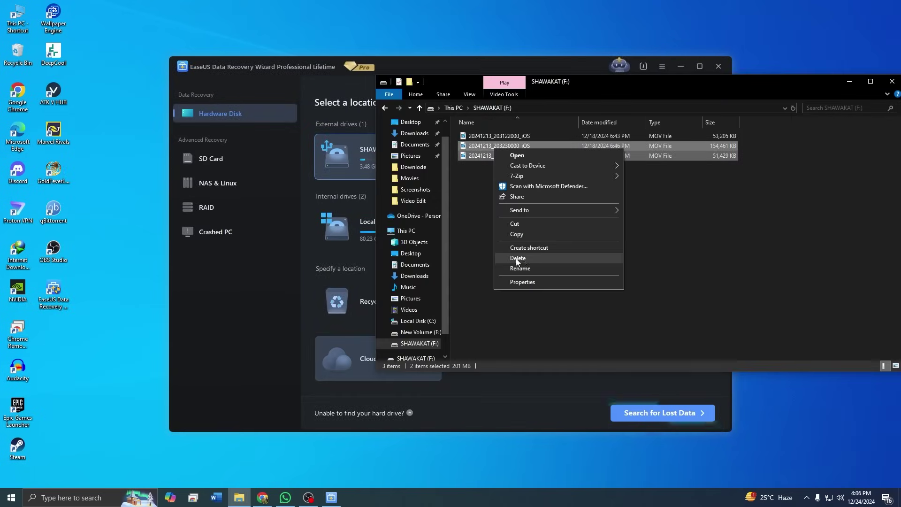
left_click(517, 259)
left_click(518, 258)
Permanently delete both files from the Recycle Bin, then play the first recovered MOV video
double_click(18, 49)
key("ctrl+a")
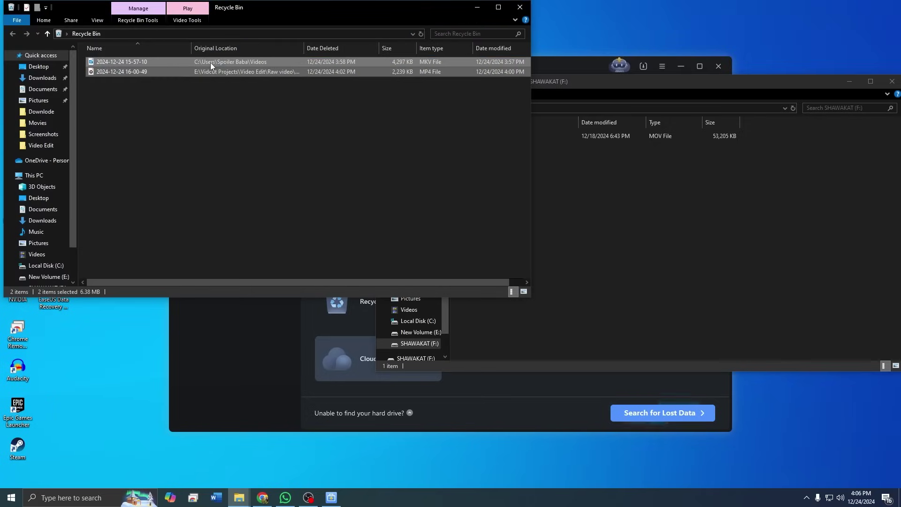
right_click(210, 63)
left_click(230, 95)
key("Return")
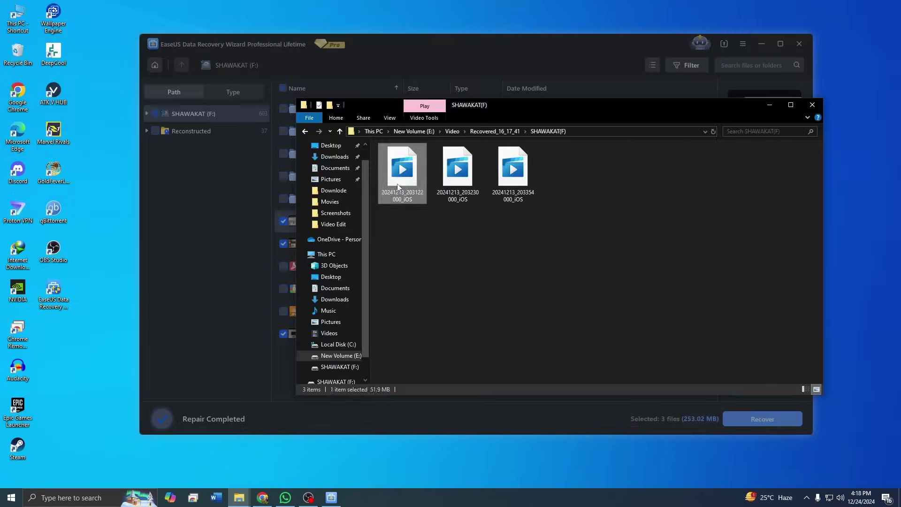
double_click(397, 184)
left_click(682, 60)
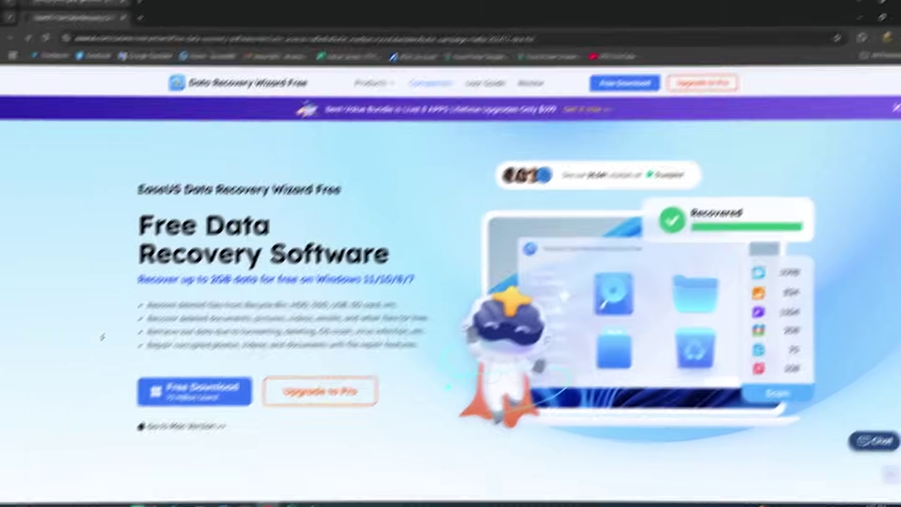
Scroll to the website's step guide and advance the carousel through Step 2 to Step 3
scroll(99, 326, "down", 10)
scroll(99, 326, "down", 20)
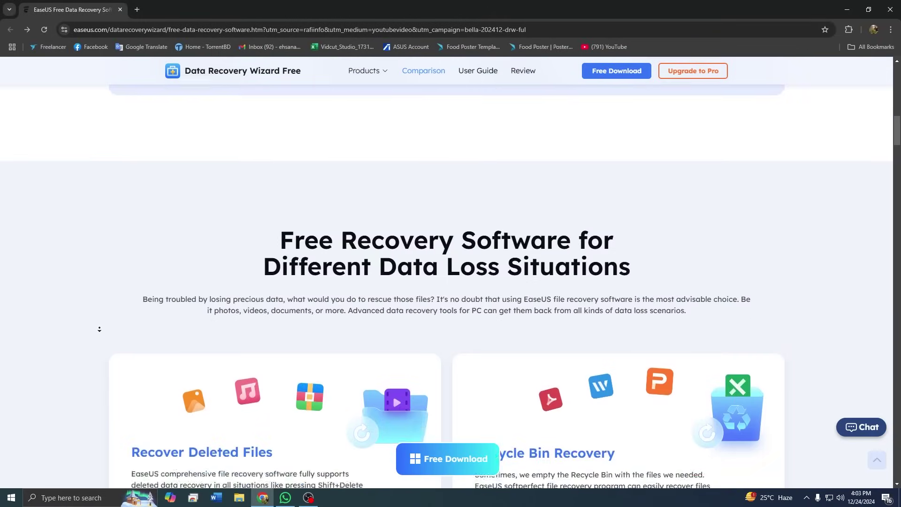
scroll(99, 329, "down", 20)
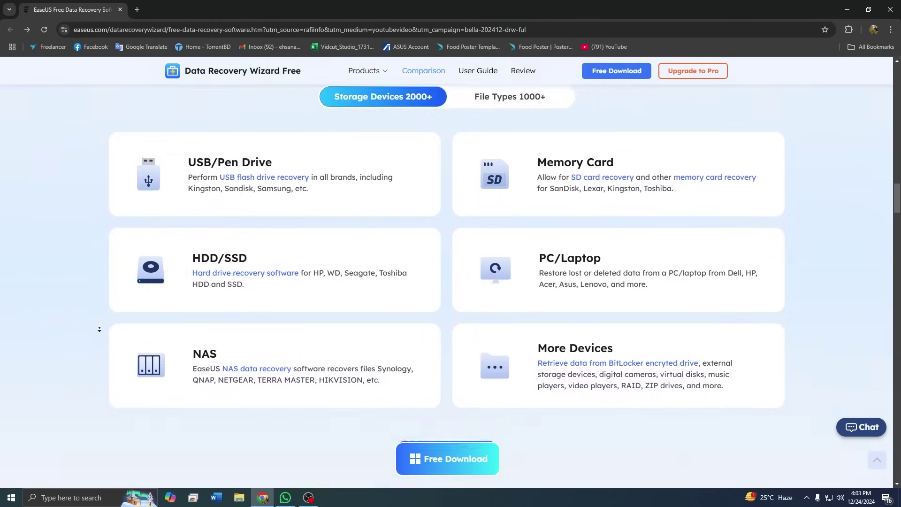
scroll(99, 333, "down", 10)
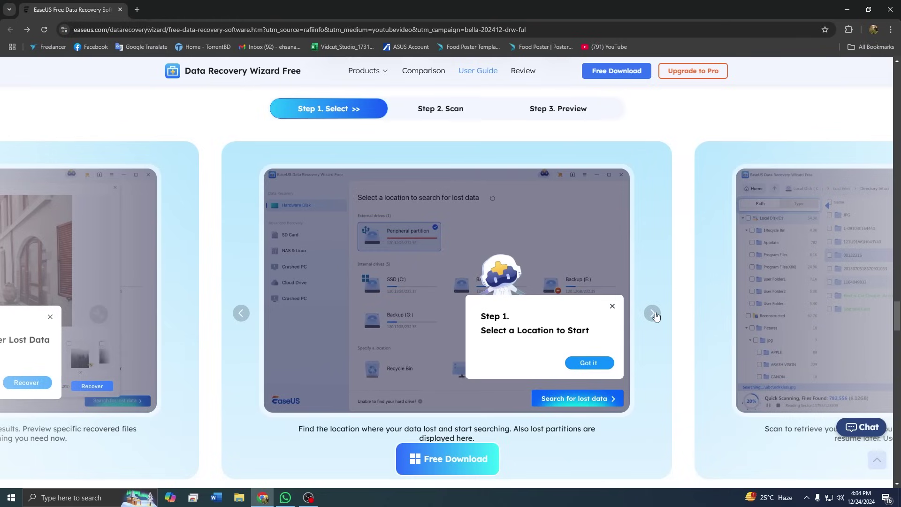
left_click(653, 314)
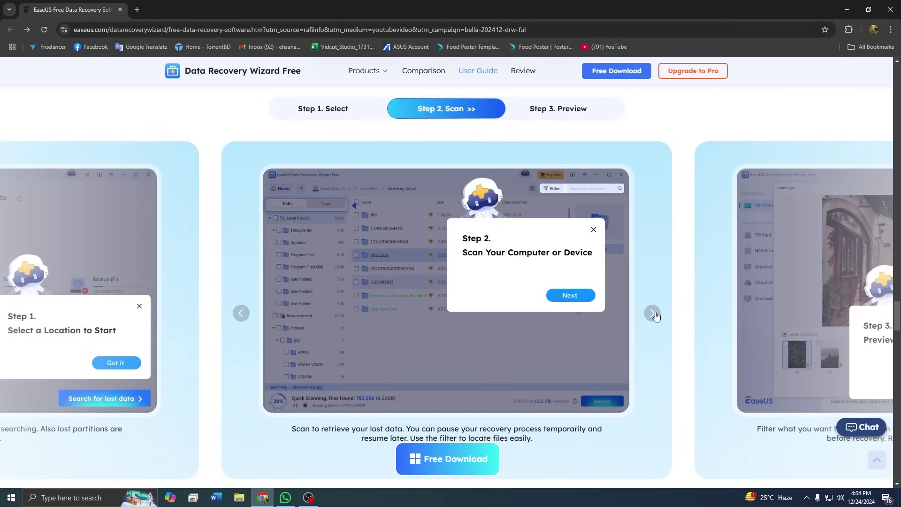
left_click(654, 314)
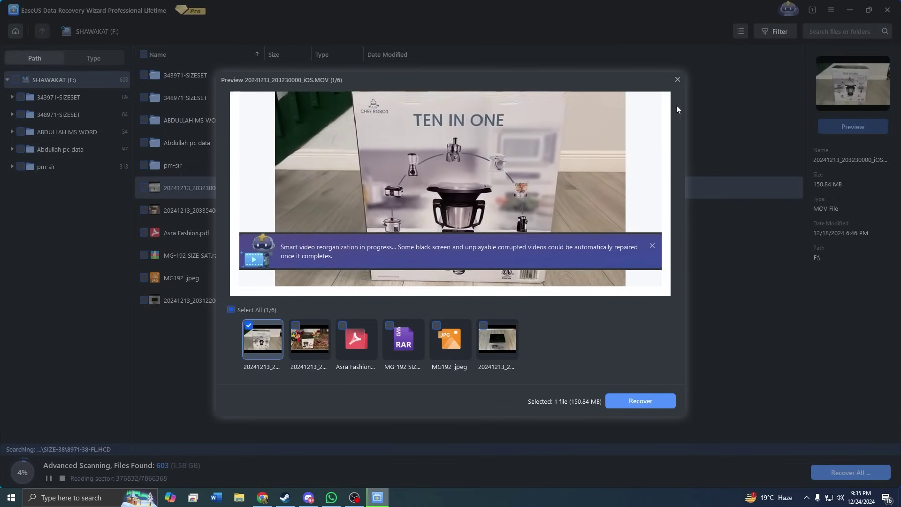
Preview the second MOV clip in the Preview dialog
left_click(319, 345)
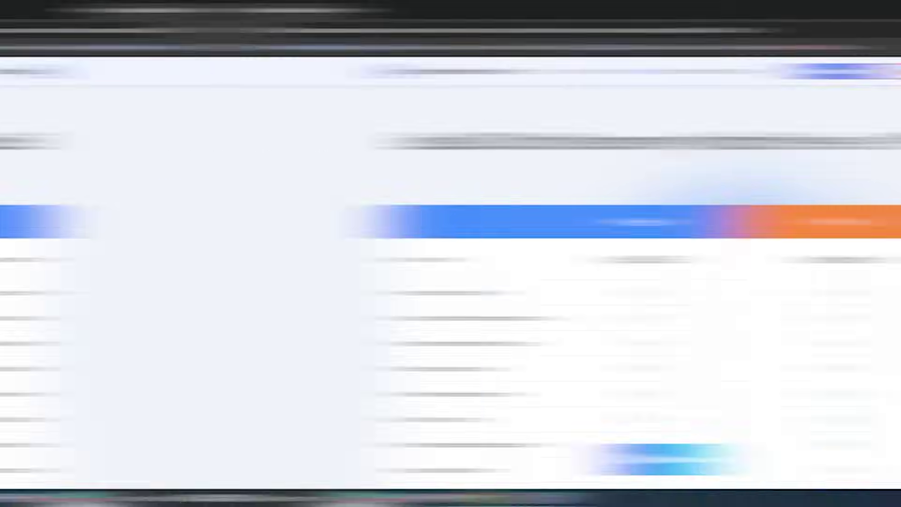
Scroll the EaseUS page down to the 'Best Free Data Recovery Software for Windows' section
scroll(441, 300, "down", 3)
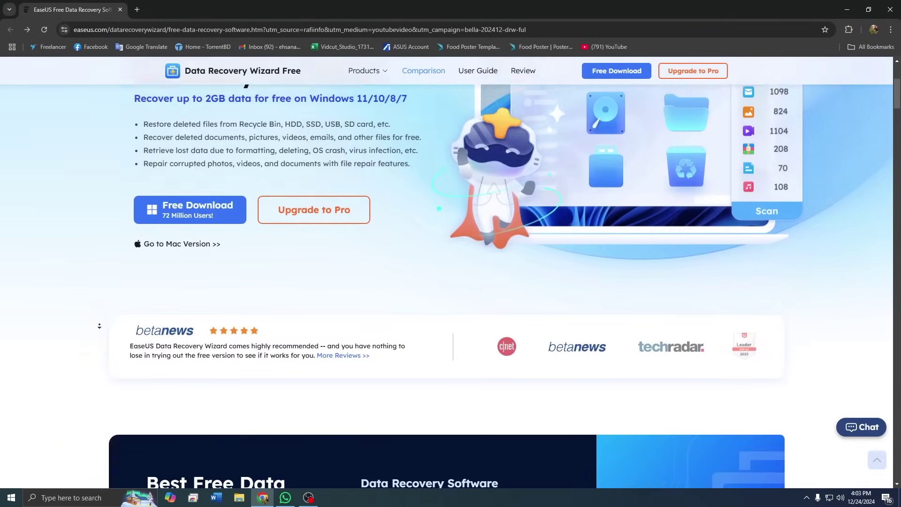
scroll(99, 326, "down", 14)
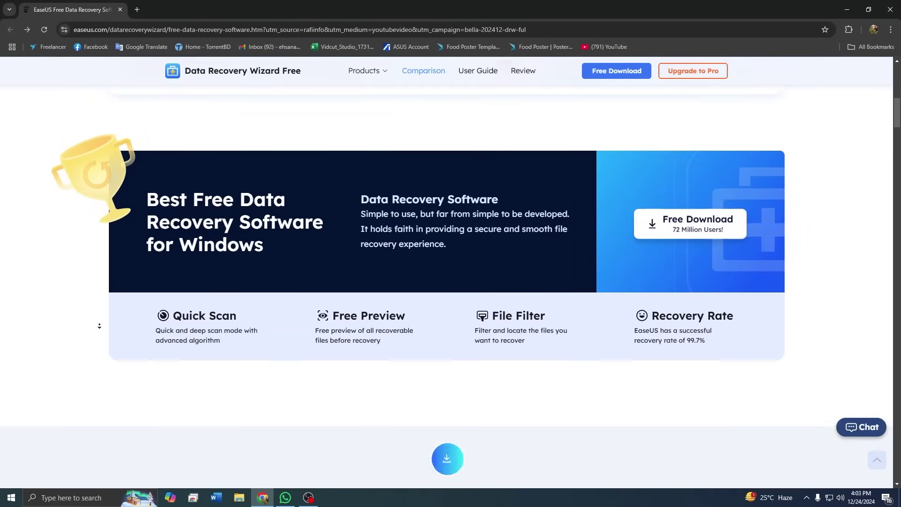
Scroll further down the EaseUS page and advance the step guide carousel to Step 3
scroll(99, 329, "down", 18)
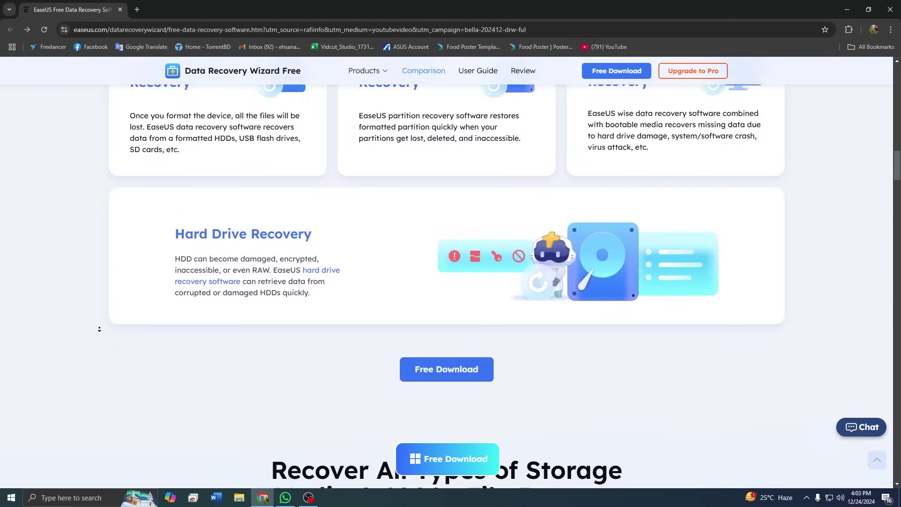
scroll(99, 329, "down", 20)
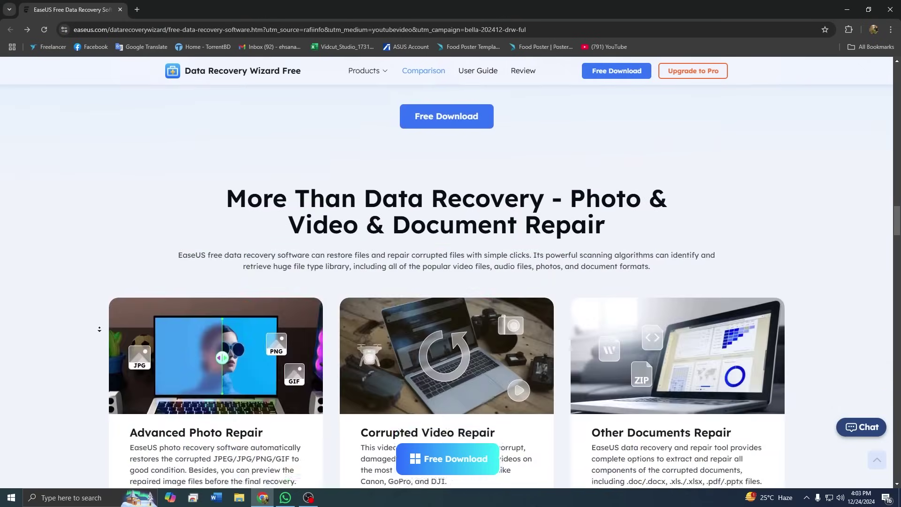
scroll(99, 333, "down", 10)
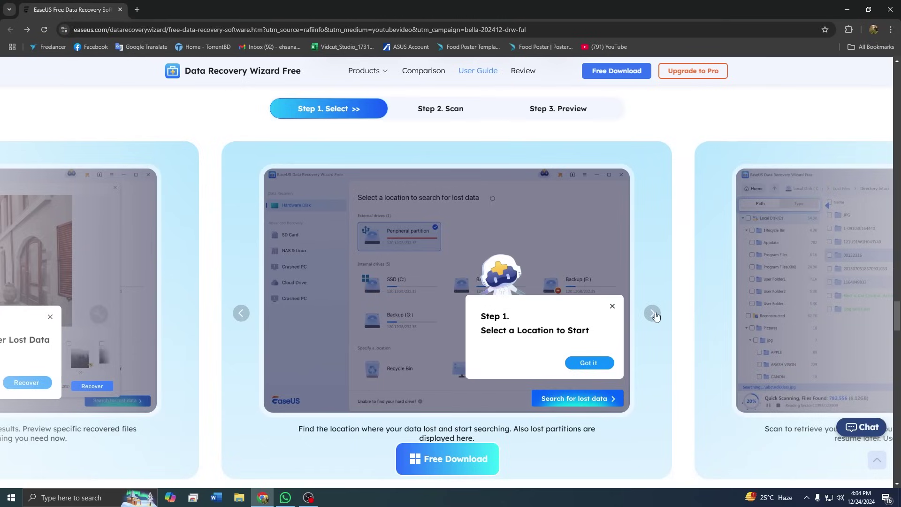
left_click(652, 314)
left_click(652, 313)
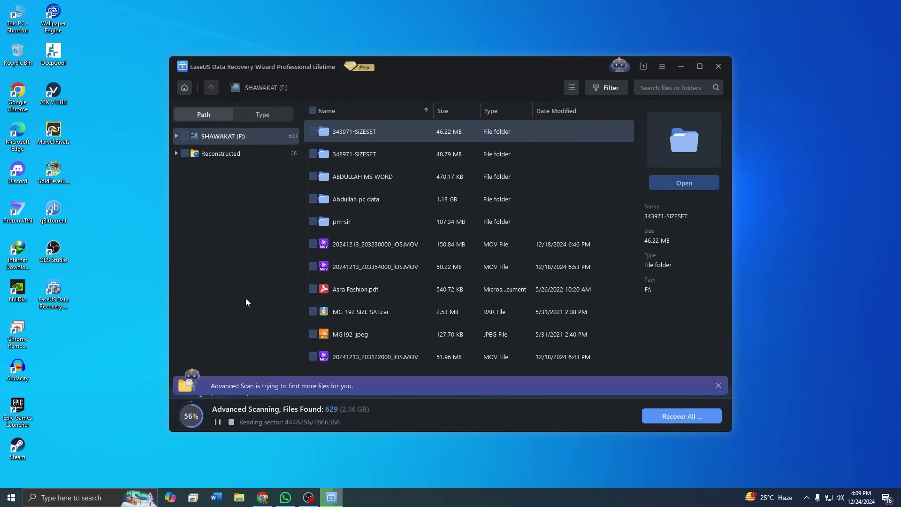
Enlarge the recovery window and create a new folder named 'recoverd' on drive E:
left_click_drag(533, 69, 504, 46)
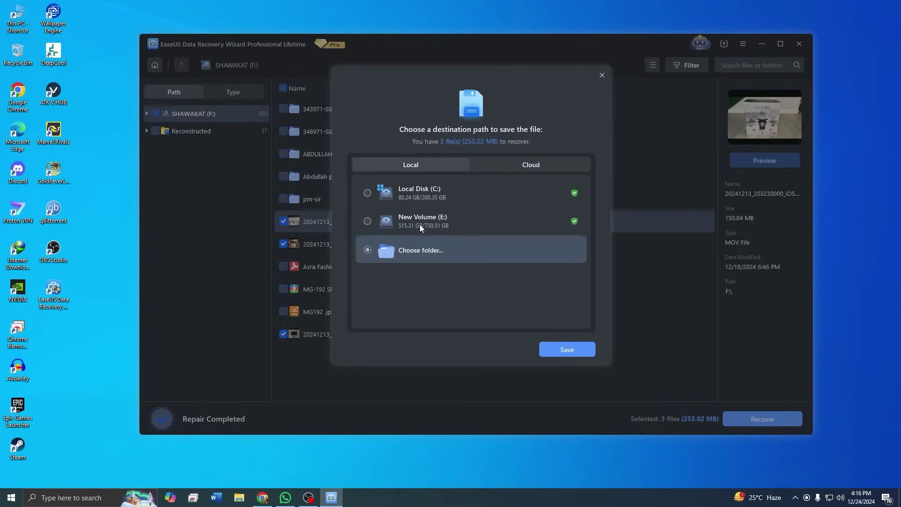
left_click(419, 224)
right_click(396, 270)
left_click(550, 378)
type("rd")
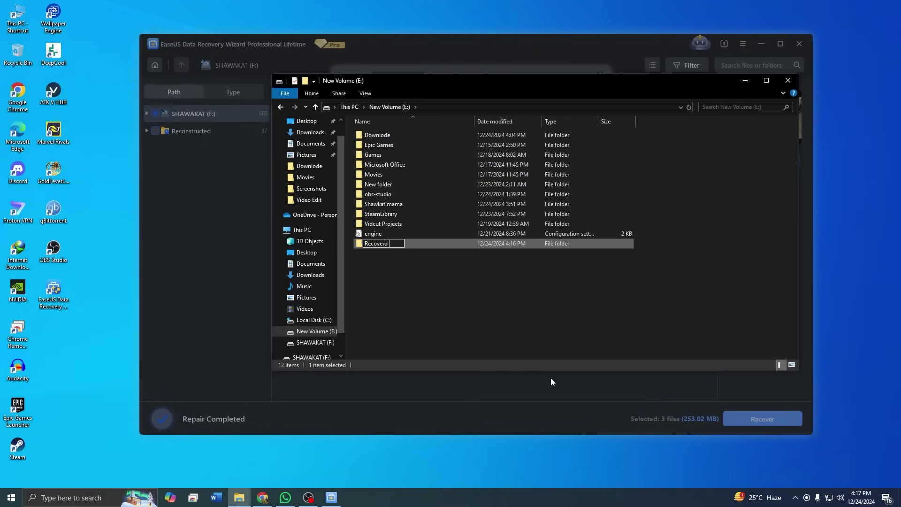
type("ecoverd")
key("Return")
Recover the MOV files into the new E: folder, then play and close a recovered clip
right_click(381, 242)
key("Escape")
key("Return")
left_click(565, 350)
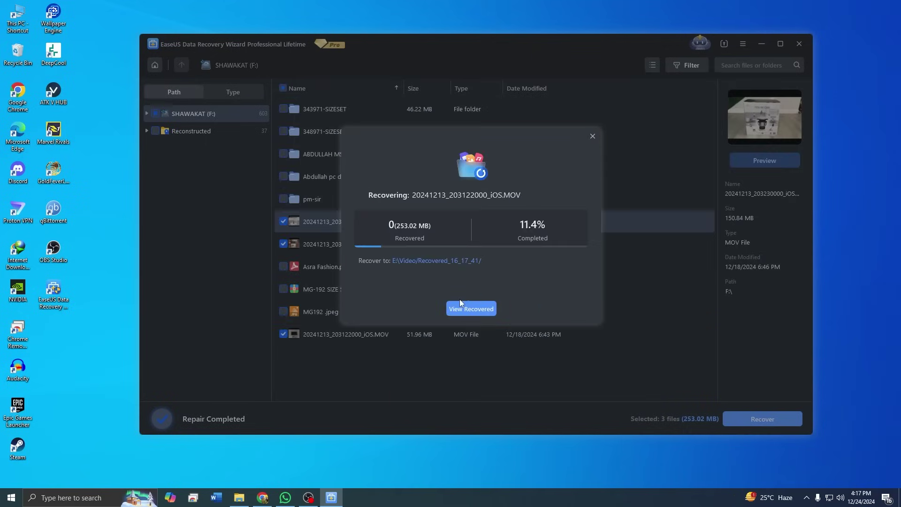
left_click(461, 304)
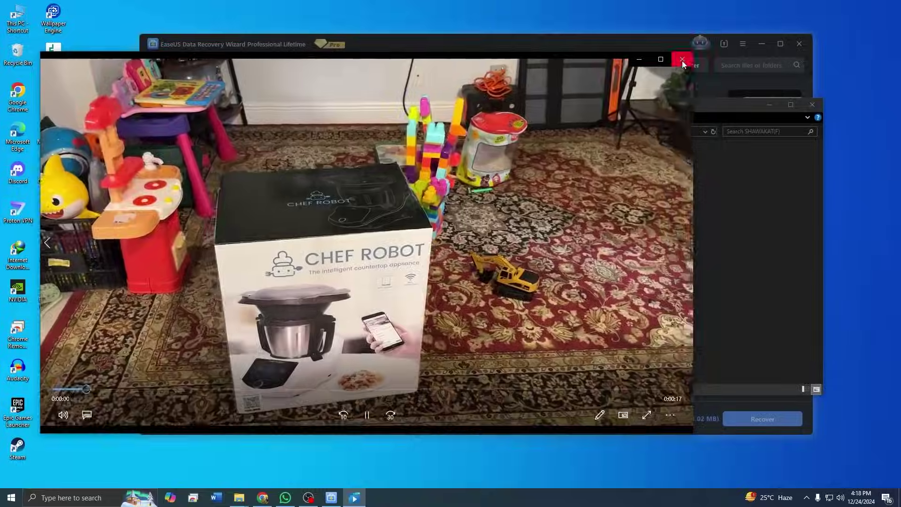
left_click(683, 61)
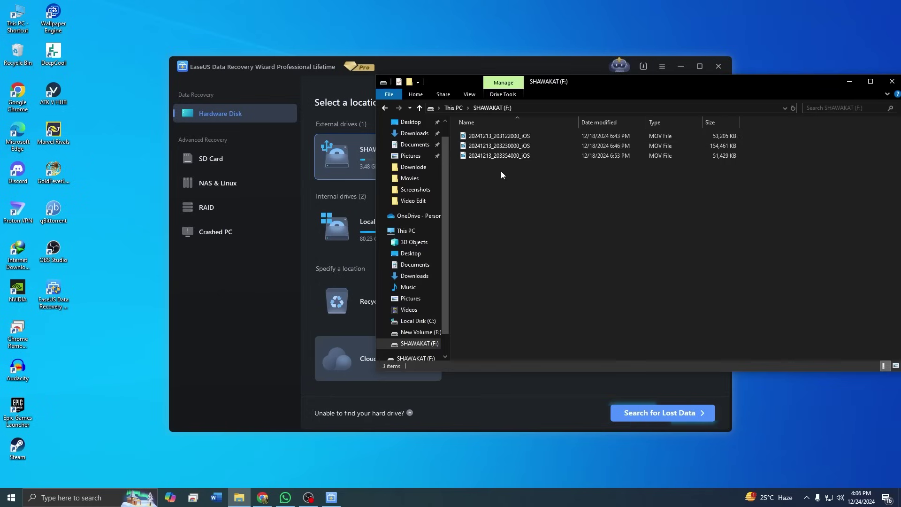
Delete the two MOV files from F: and permanently empty them from the Recycle Bin
right_click(495, 147)
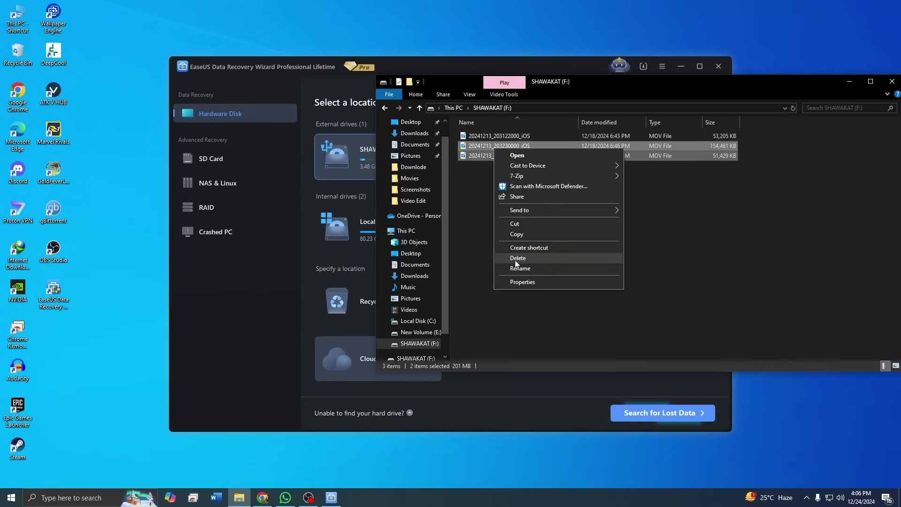
left_click(536, 260)
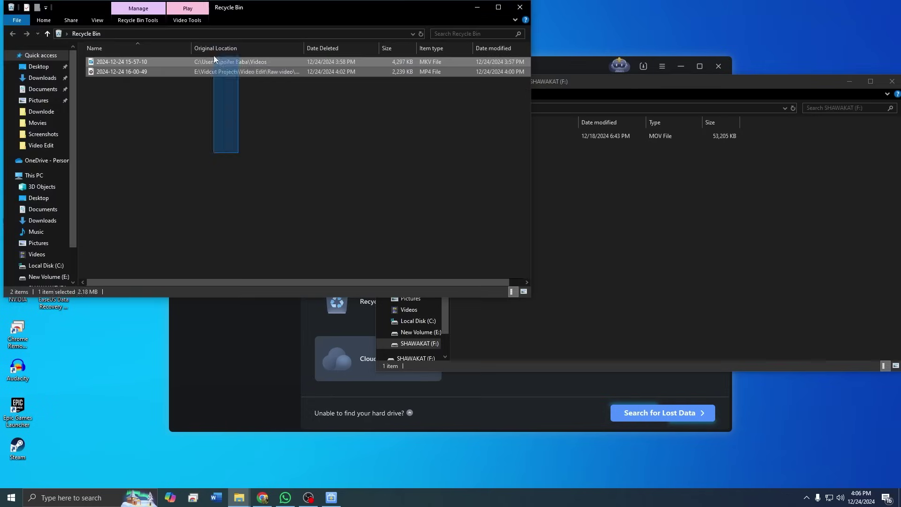
key("Delete")
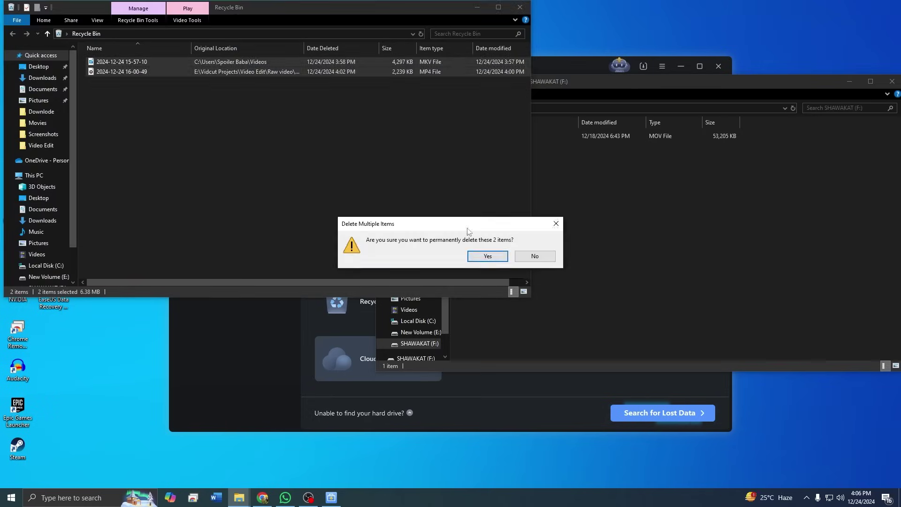
left_click(483, 255)
right_click(348, 94)
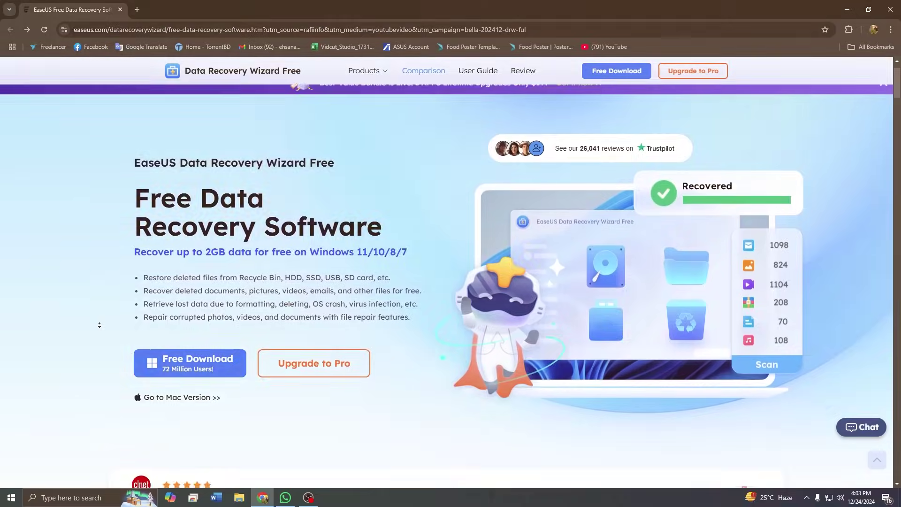
Scroll the Data Recovery Wizard Free page down to the Photo, Video and Documents Repair features
scroll(99, 324, "down", 6)
scroll(99, 325, "down", 14)
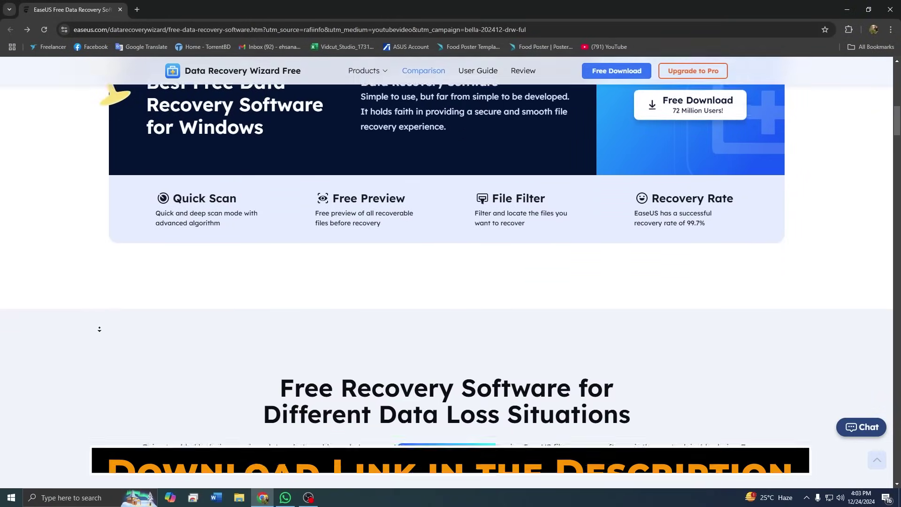
scroll(99, 329, "down", 15)
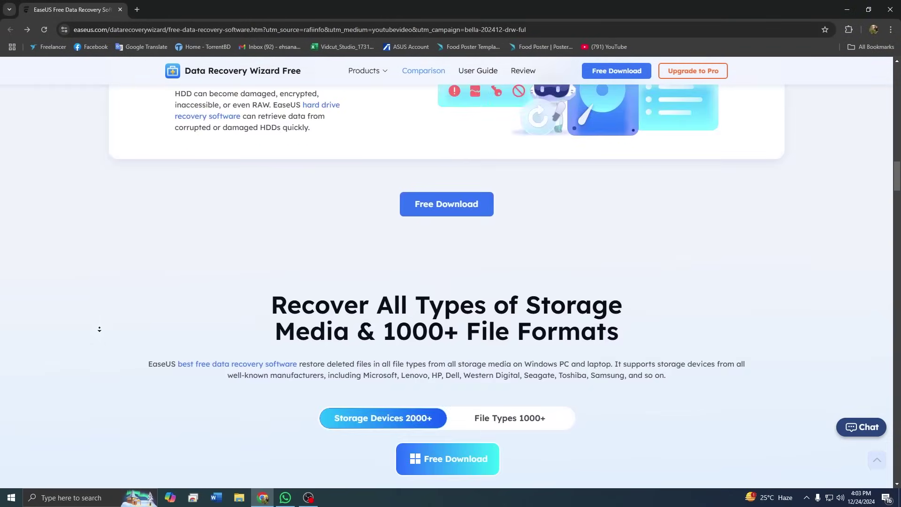
scroll(99, 329, "down", 20)
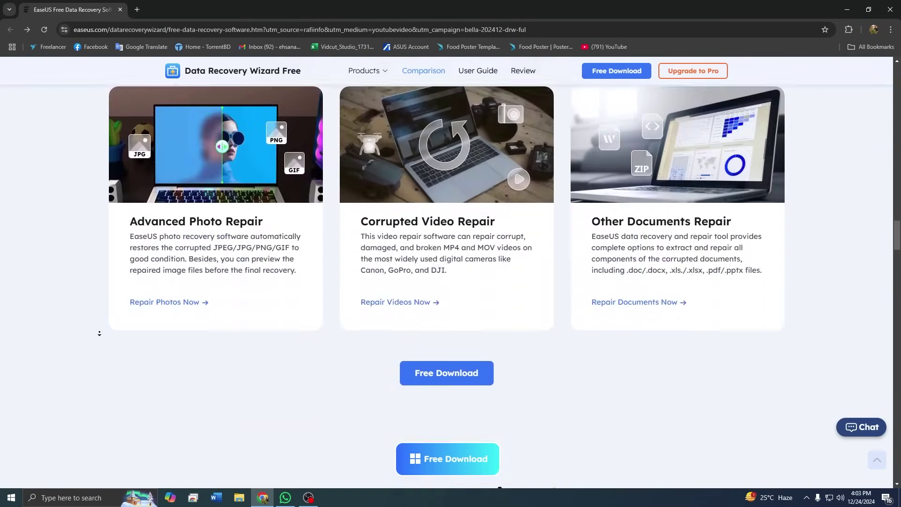